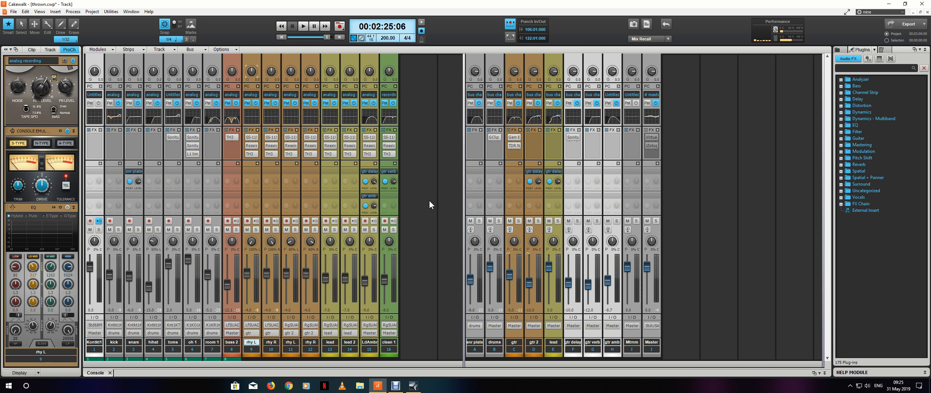
Expand the ProChannel of the gtr bus to show its EQ, and audition the full mix.
click(515, 160)
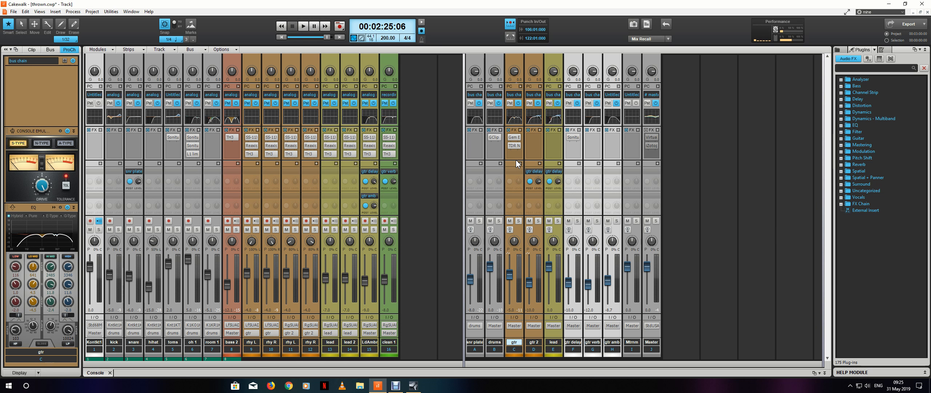
click(520, 86)
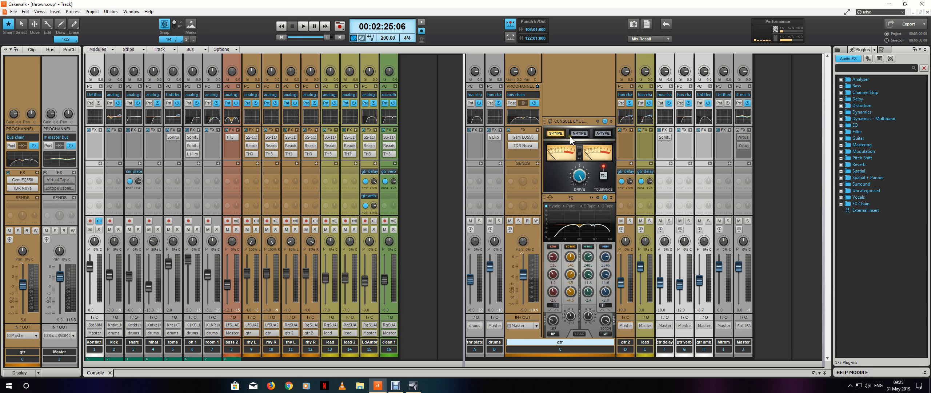
key(space)
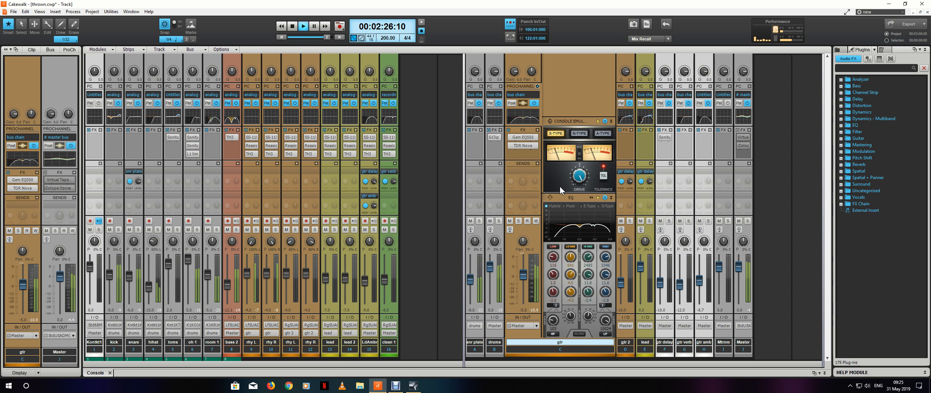
key(space)
Solo the gtr bus, switch off its Lo-Mid, Hi-Mid and High EQ bands, and audition the guitars.
click(517, 221)
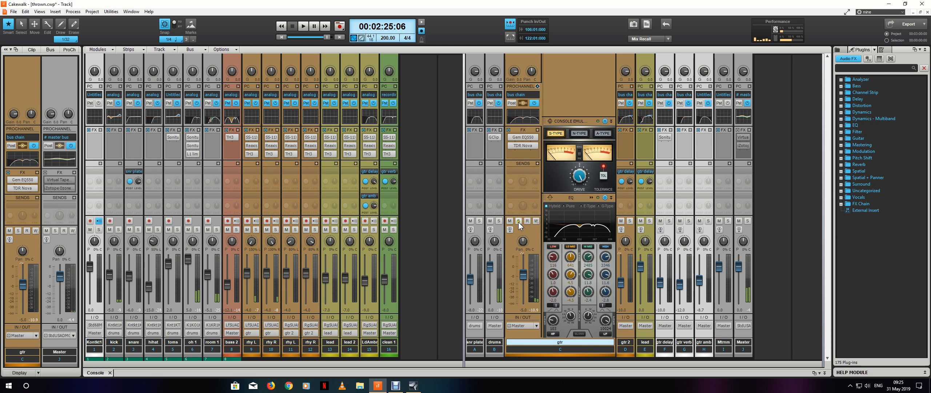
click(570, 246)
click(590, 247)
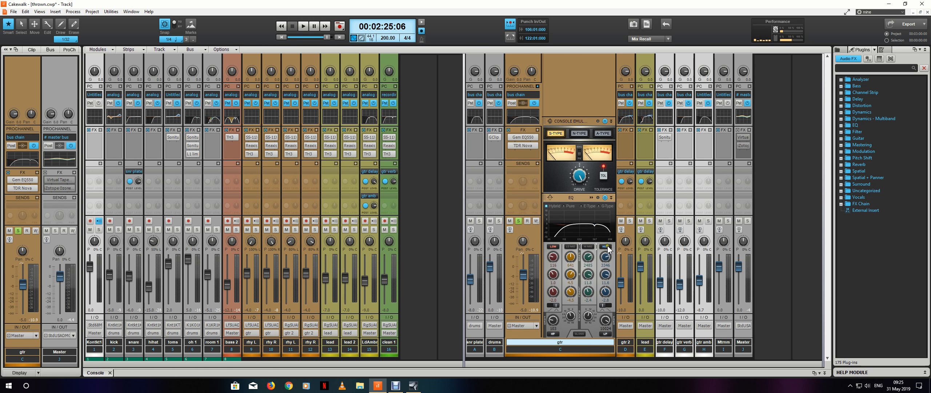
click(606, 247)
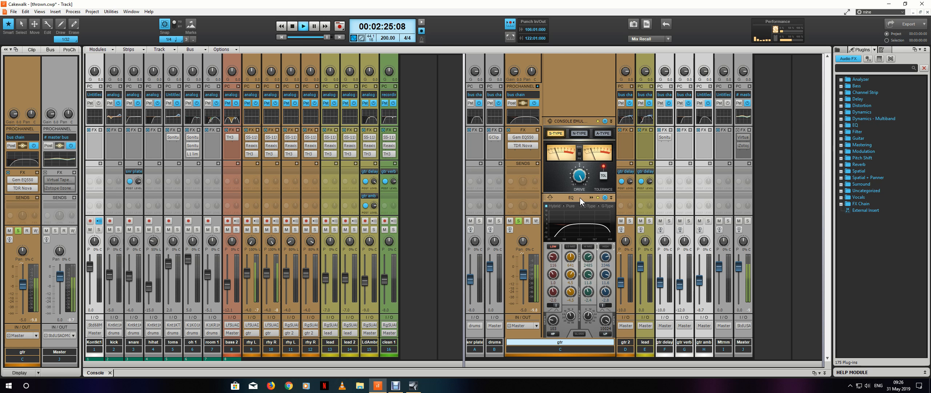
key(space)
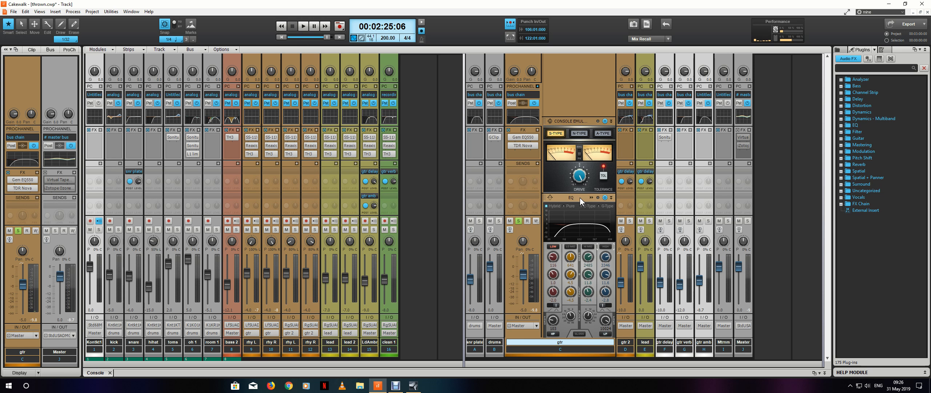
Unsolo the gtr bus and audition the guitars in the full mix with the EQ bands off.
click(518, 221)
key(space)
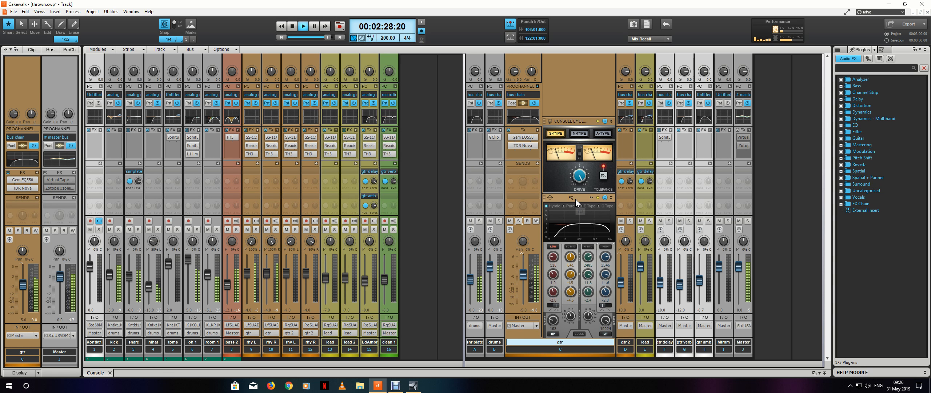
key(space)
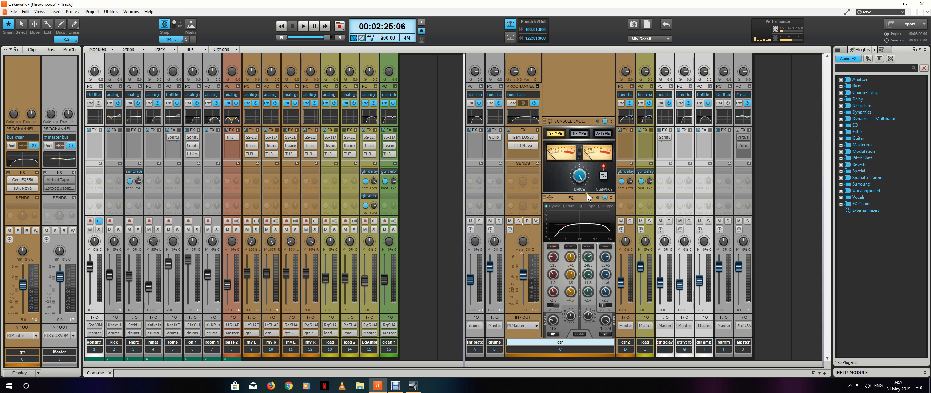
Solo the gtr bus, open its full Quadcurve Equalizer window, and play the guitars to examine their spectrum.
click(592, 196)
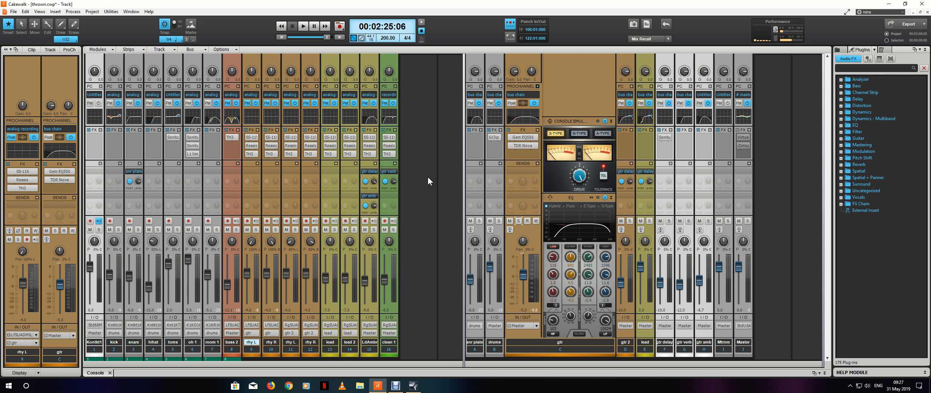
click(519, 220)
click(591, 198)
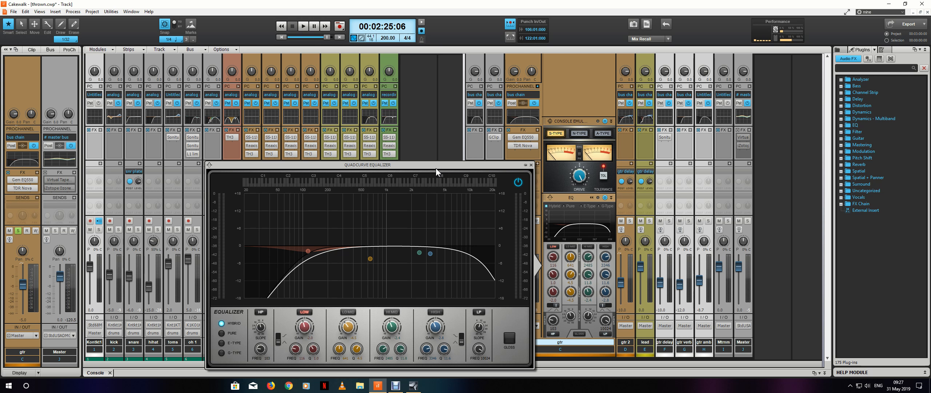
key(space)
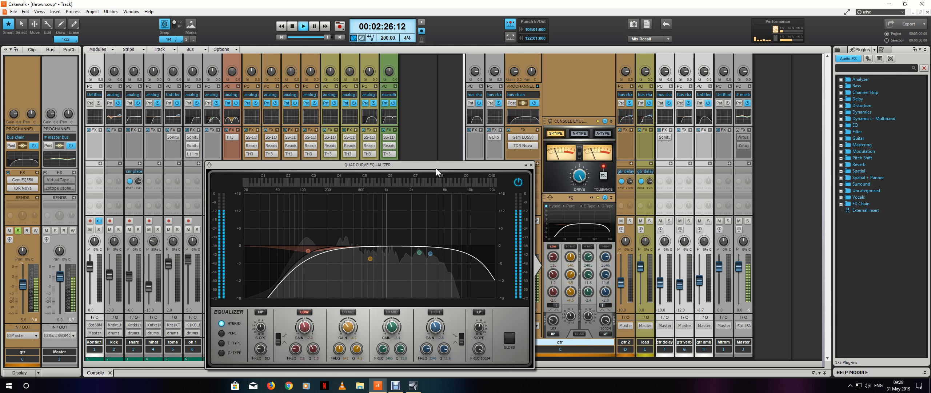
key(space)
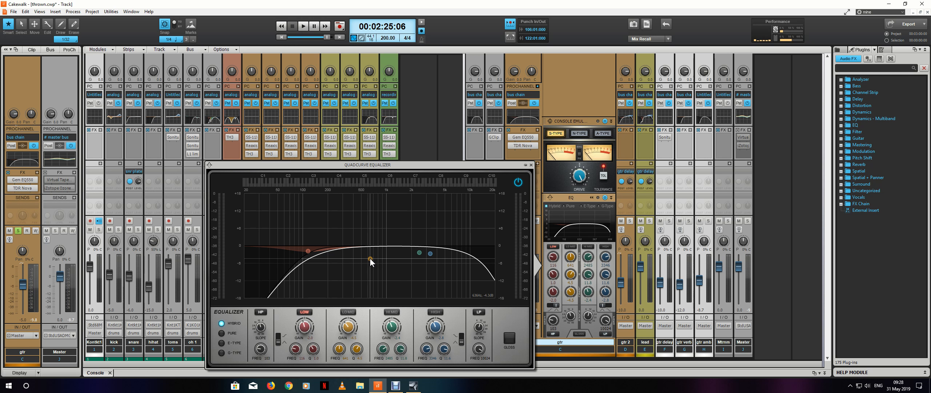
Boost the Lo-Mid band about 11 dB near 700 Hz and play the guitars to find the problem frequency.
drag(370, 258, 386, 216)
drag(375, 240, 374, 217)
key(space)
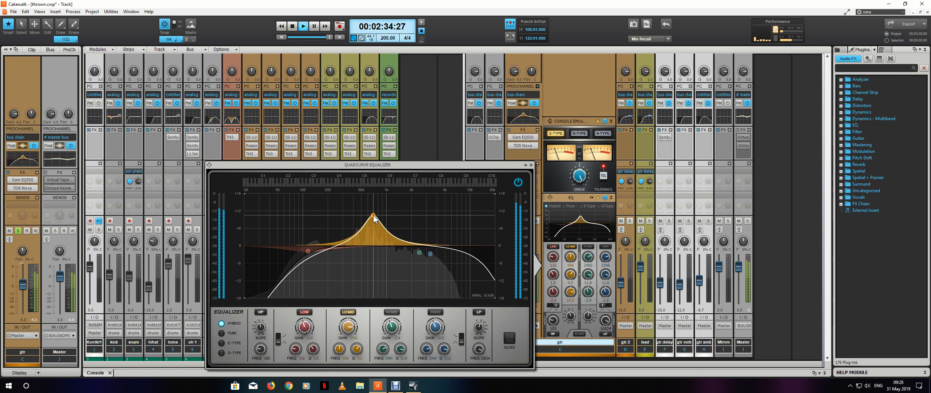
drag(374, 214, 374, 217)
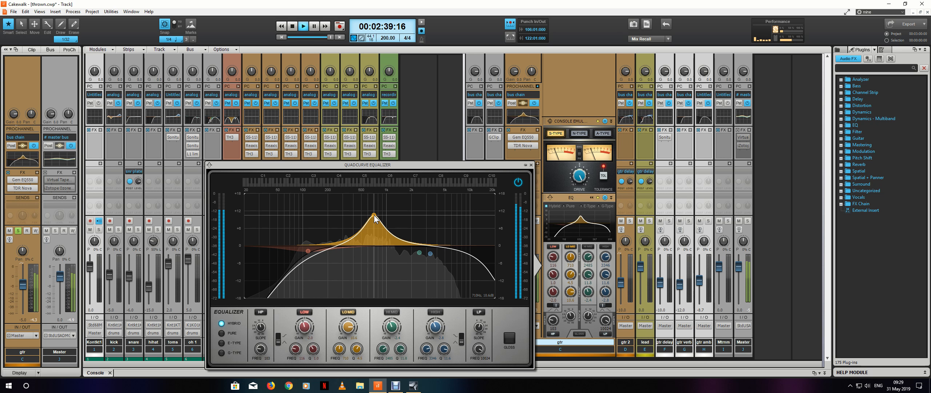
key(space)
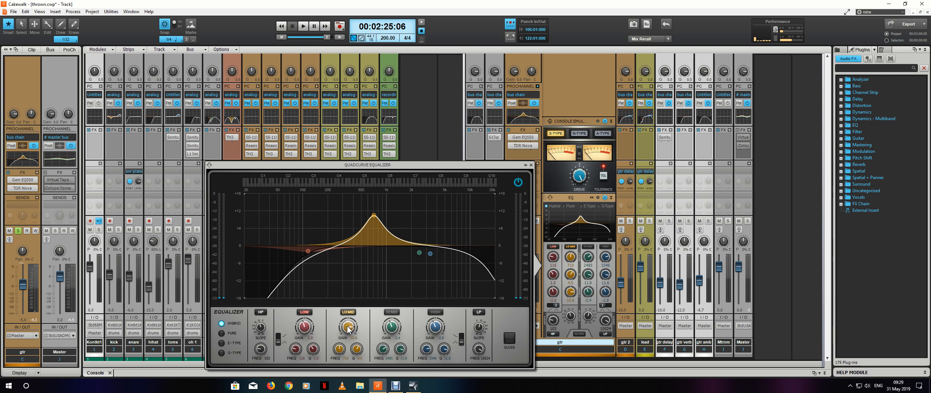
Reset the Lo-Mid gain, cut the band by about 4 dB during playback, and fine-tune its Q.
double_click(347, 327)
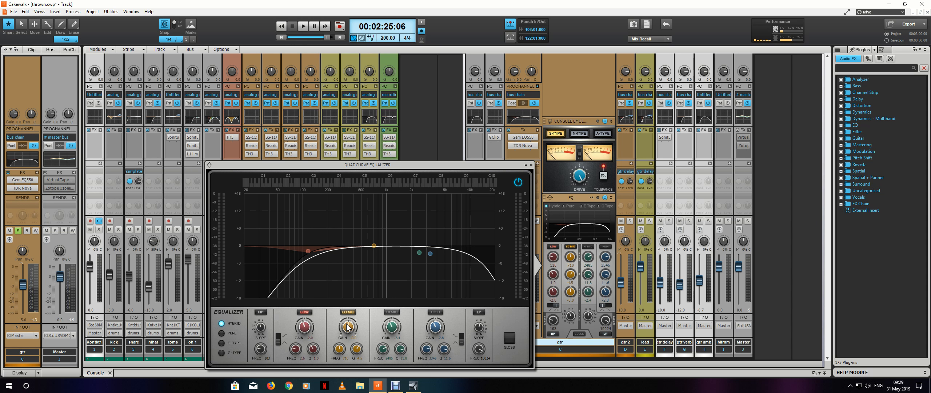
key(space)
scroll(348, 328, down, 5)
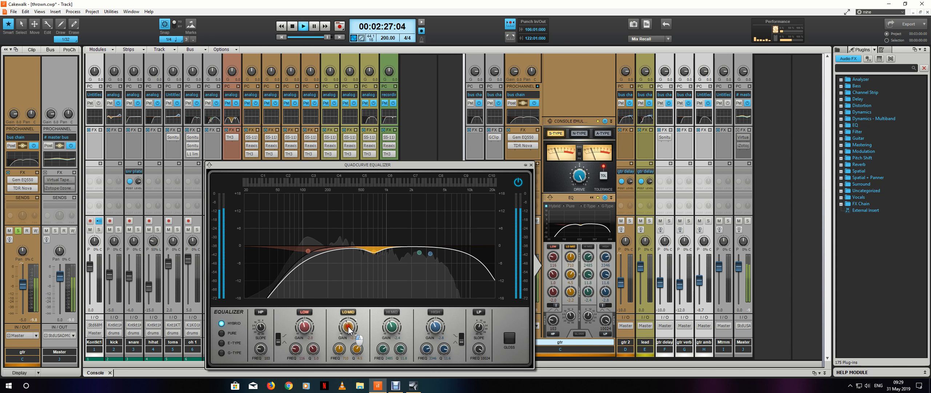
scroll(348, 328, down, 4)
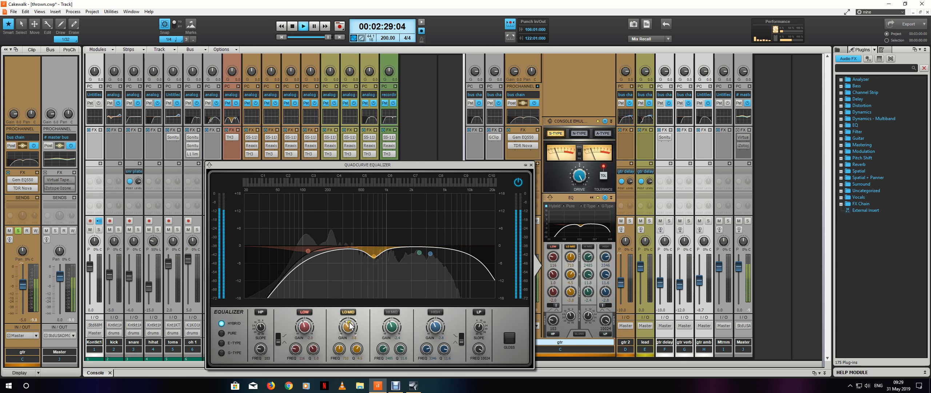
scroll(349, 326, down, 1)
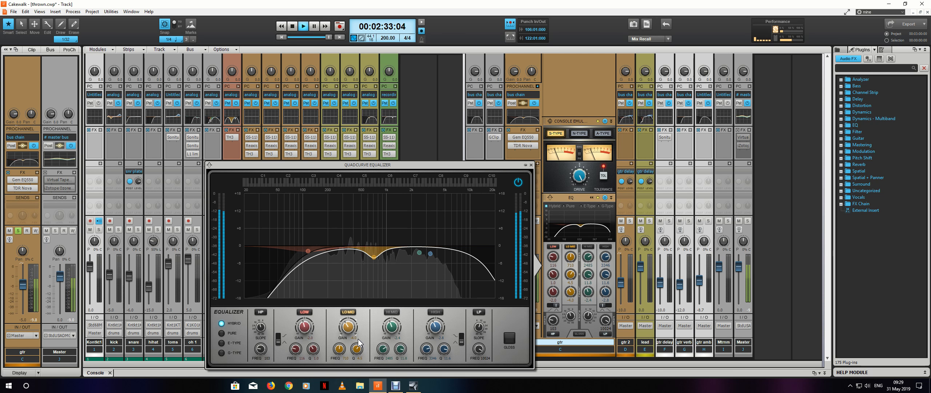
scroll(356, 348, down, 4)
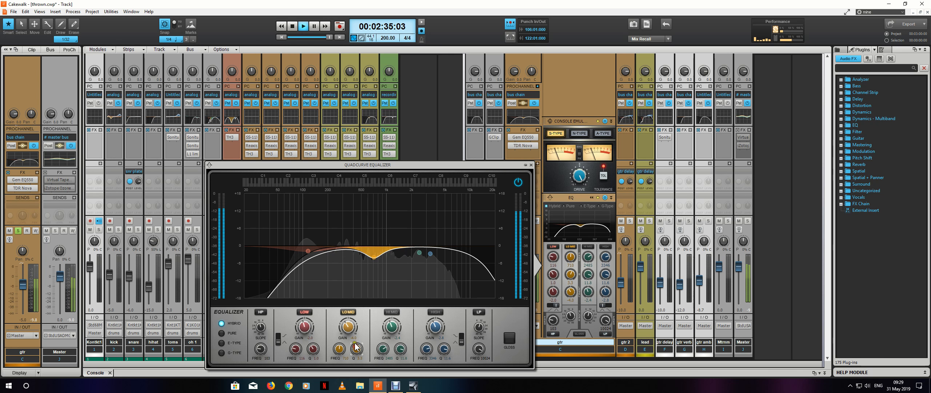
scroll(347, 323, down, 2)
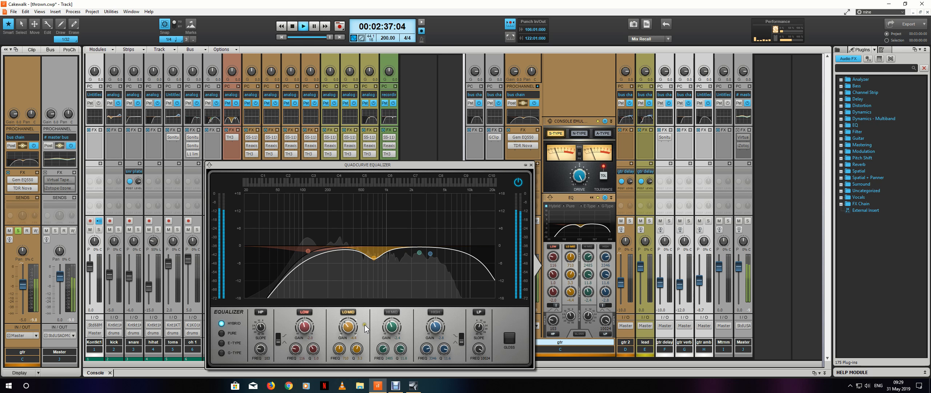
key(space)
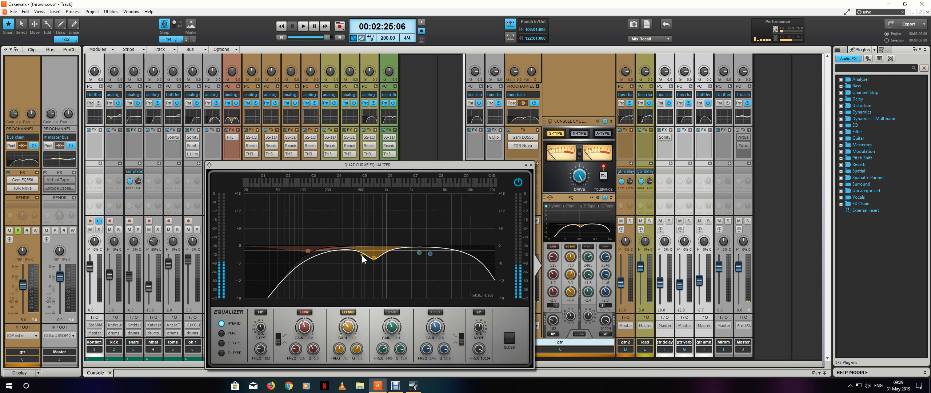
Compare the guitars with the Lo-Mid cut bypassed and enabled during playback.
key(space)
click(348, 312)
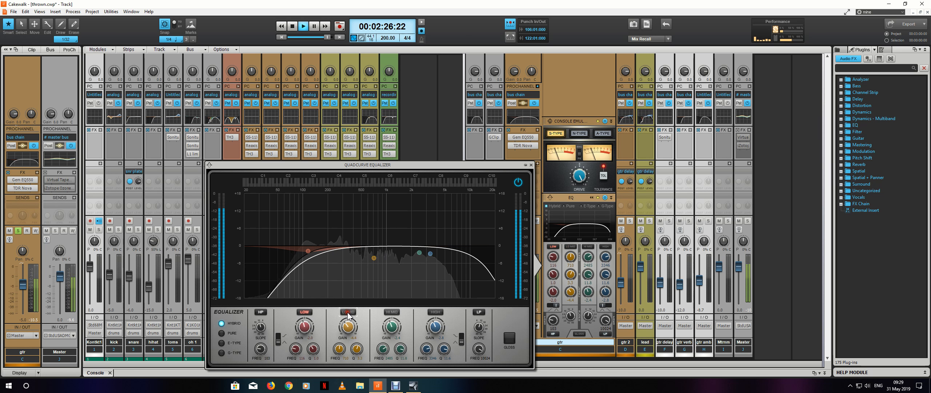
click(348, 312)
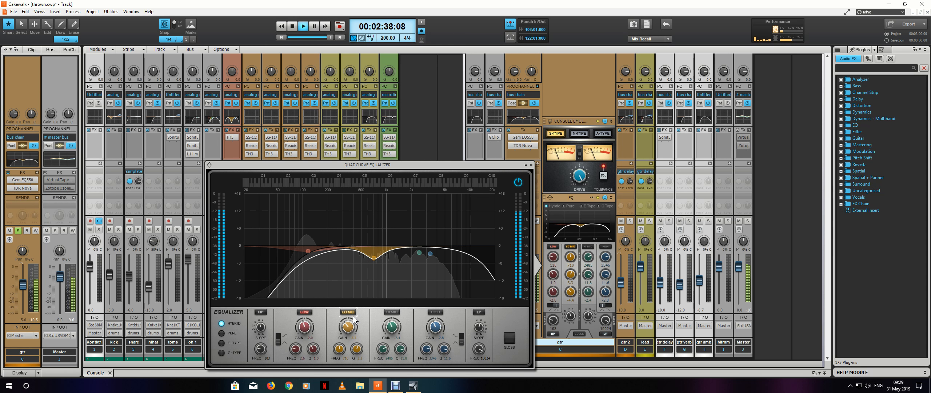
key(space)
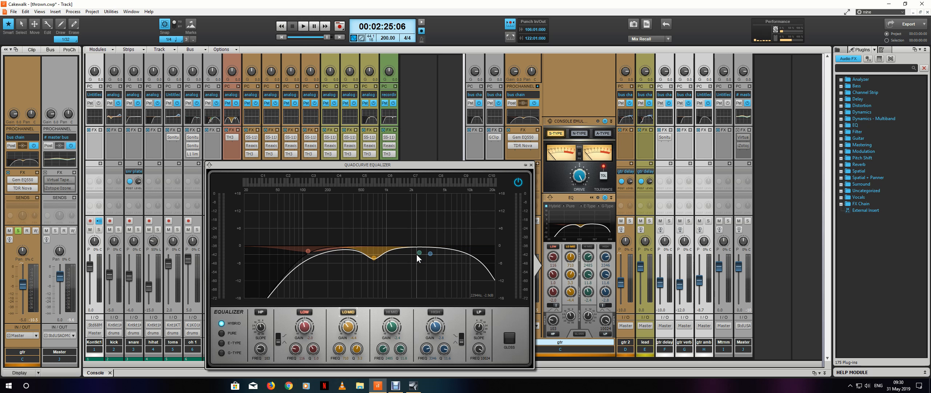
Enable the High band, boost it about 14 dB near 3.5 kHz, and audition the harsh frequency.
click(436, 312)
drag(436, 328, 437, 328)
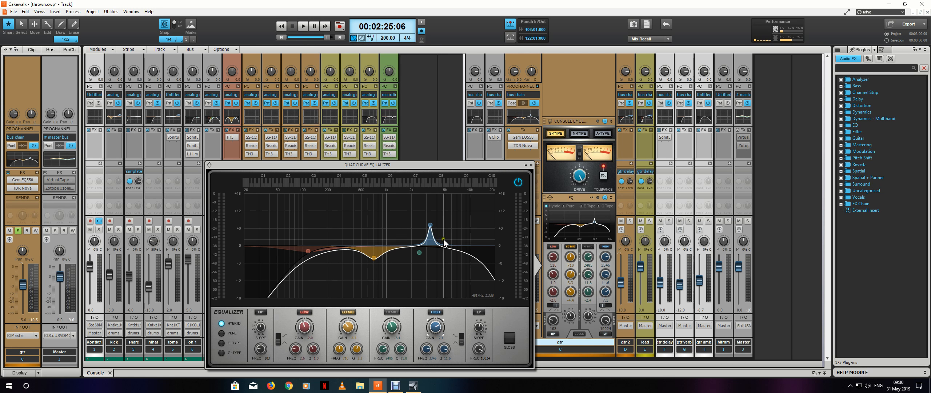
drag(431, 224, 432, 205)
key(space)
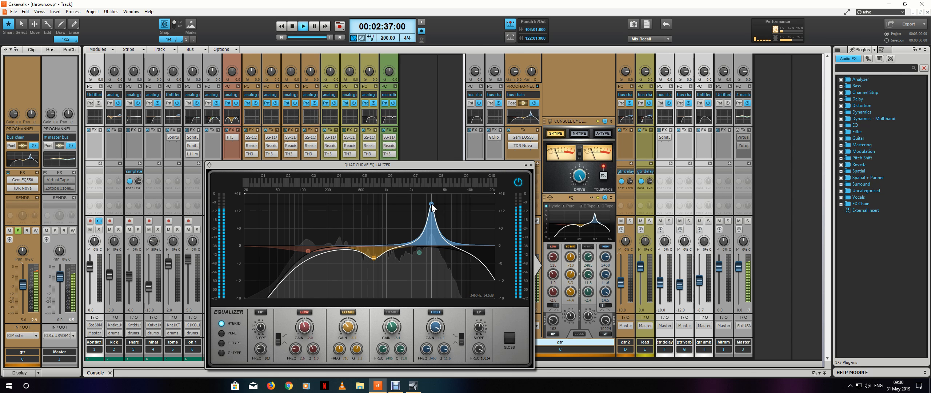
key(space)
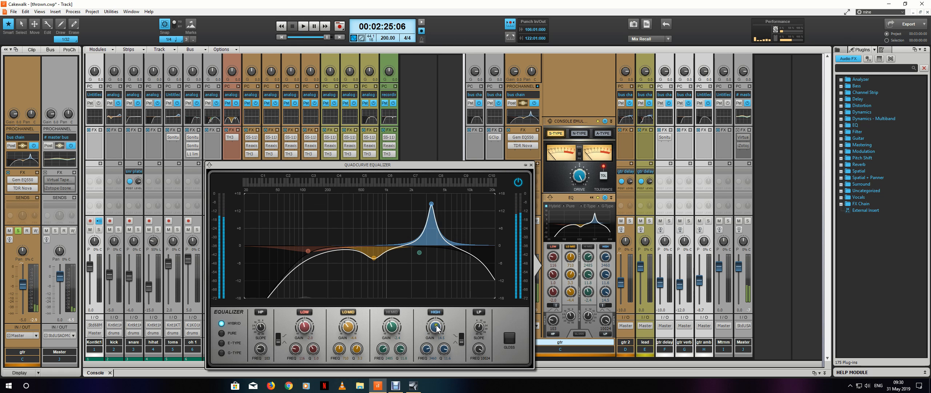
Bring the High band's gain down to a cut of about 3 dB and start playback.
drag(436, 323, 437, 323)
key(space)
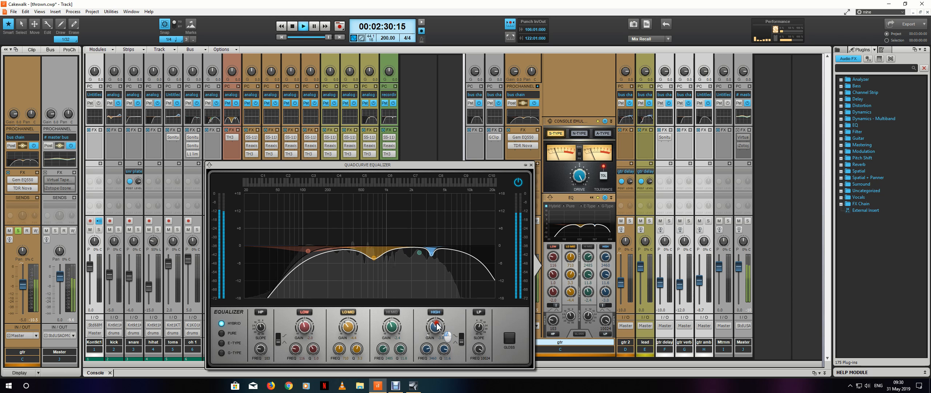
Toggle the High band off and on repeatedly during playback to compare the guitars with and without its cut.
click(439, 313)
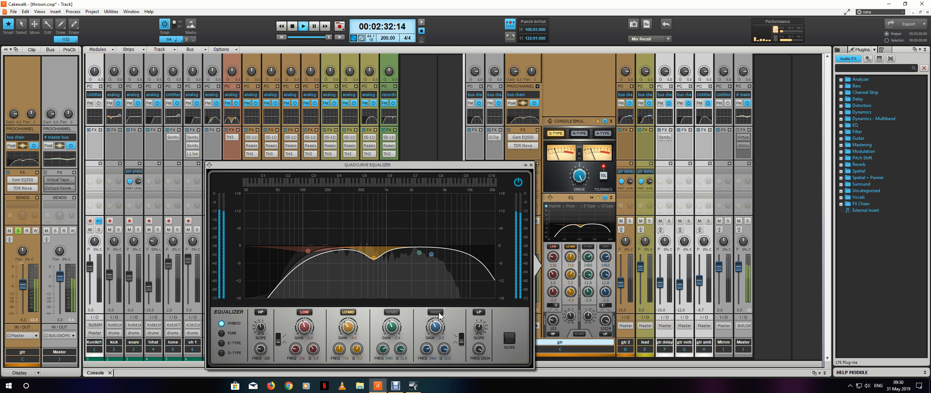
click(439, 313)
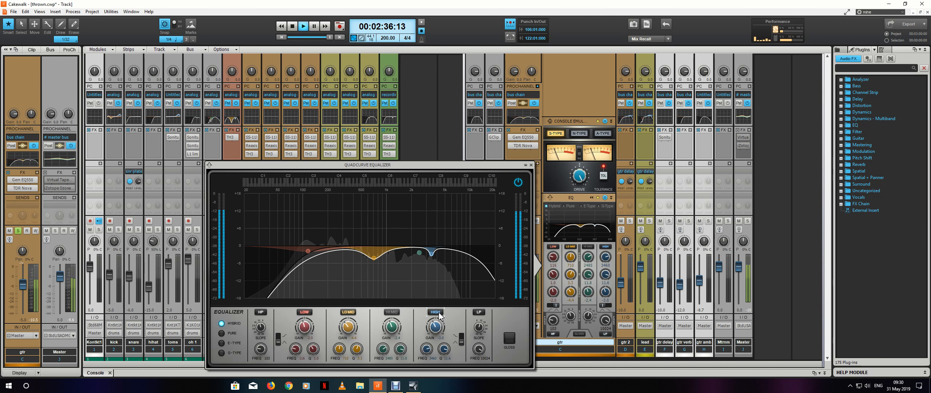
click(438, 312)
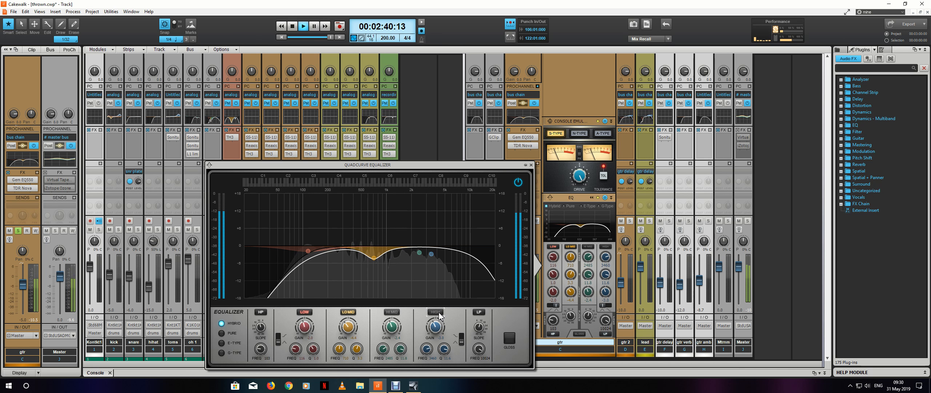
click(438, 312)
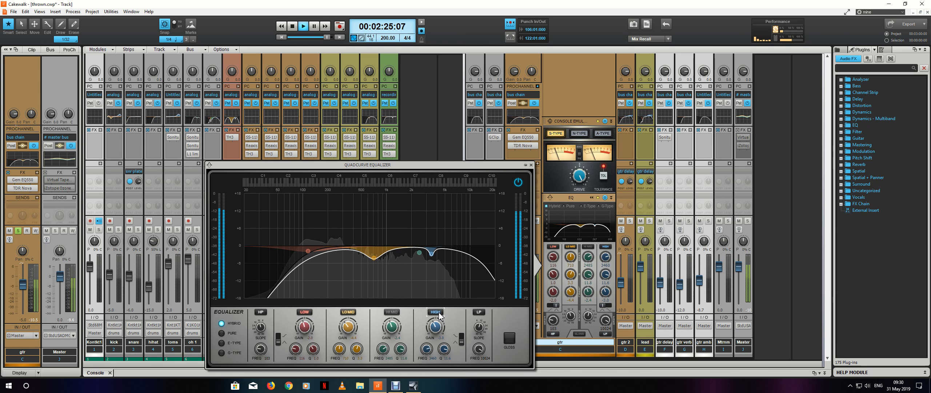
click(439, 312)
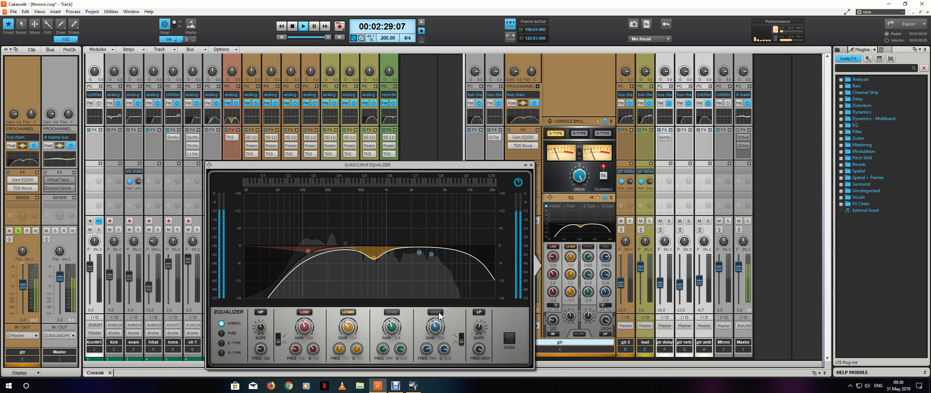
Re-enable the High band and stop playback.
click(439, 312)
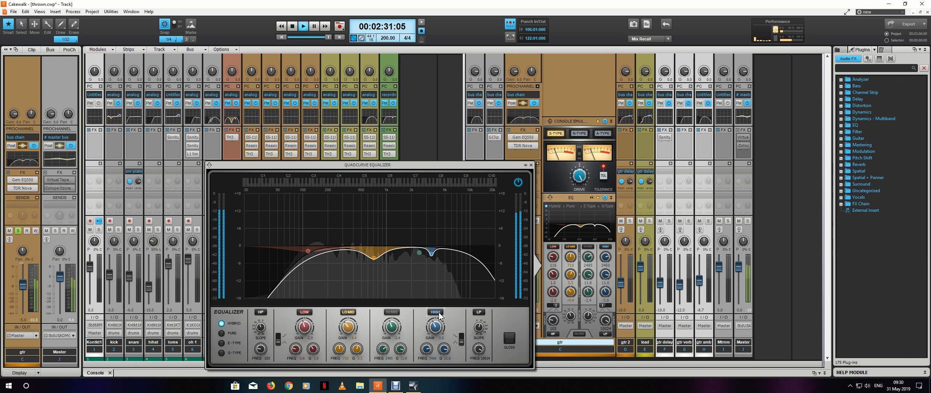
key(space)
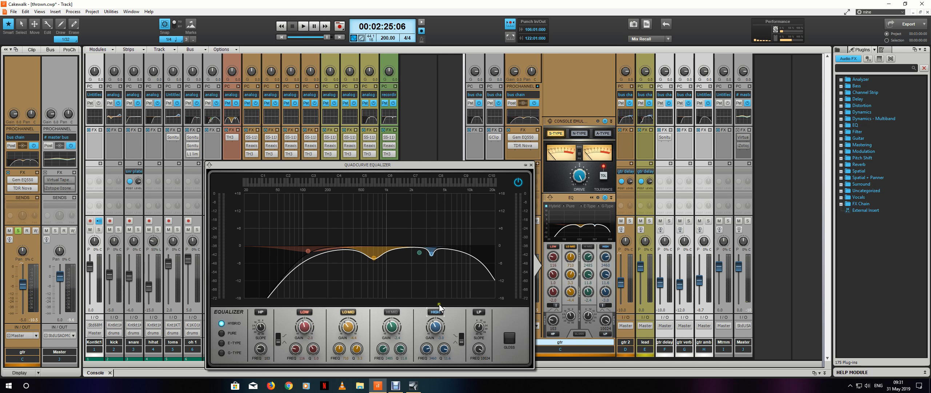
Try the High band's gain at an extreme 18 dB cut during playback and ease it back to a moderate cut.
drag(433, 326, 438, 329)
key(space)
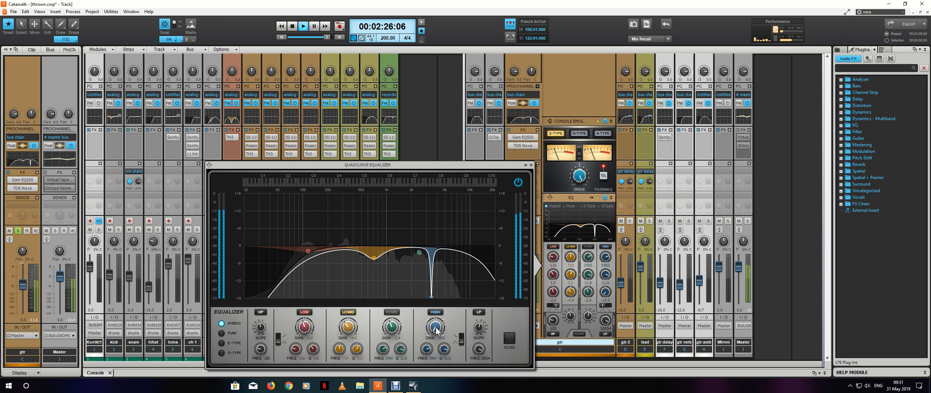
drag(436, 328, 435, 326)
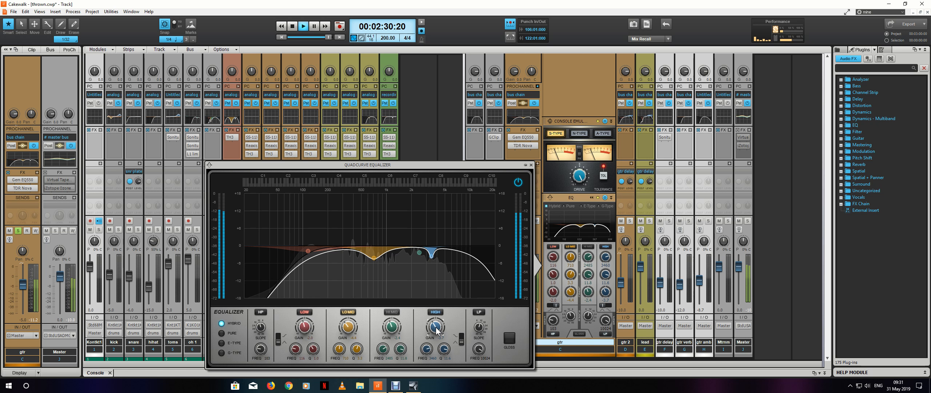
key(space)
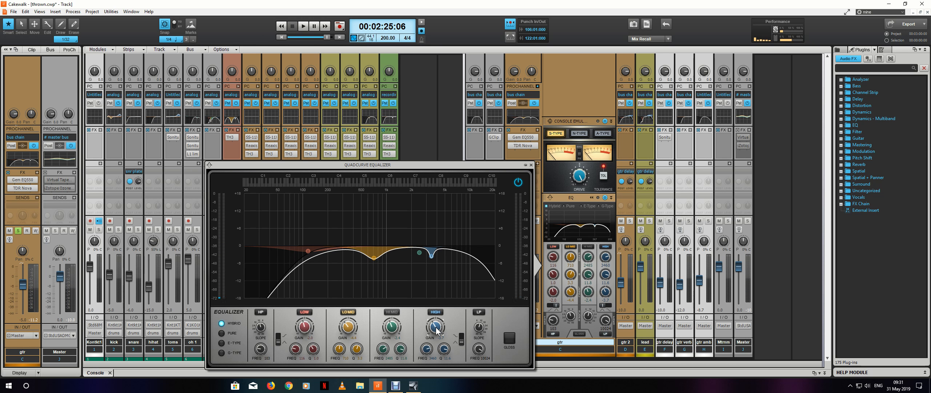
Reset the High band's gain to 0 dB and lower it during playback to a cut of about 3 dB.
double_click(435, 327)
key(space)
key(space)
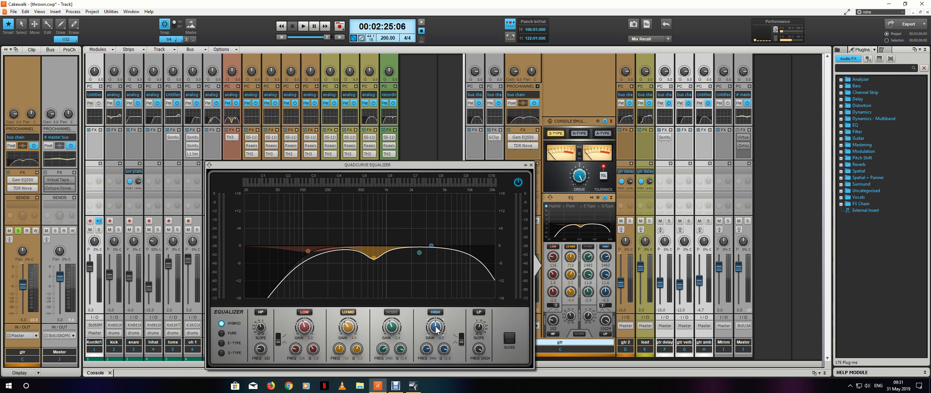
key(space)
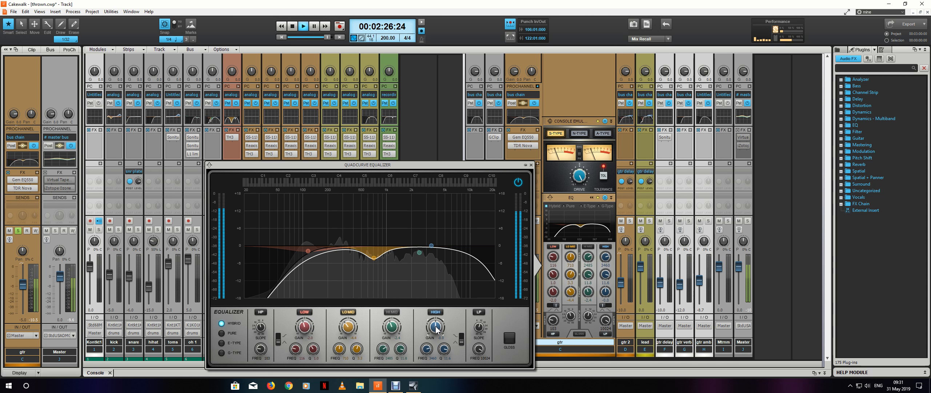
drag(436, 329, 437, 329)
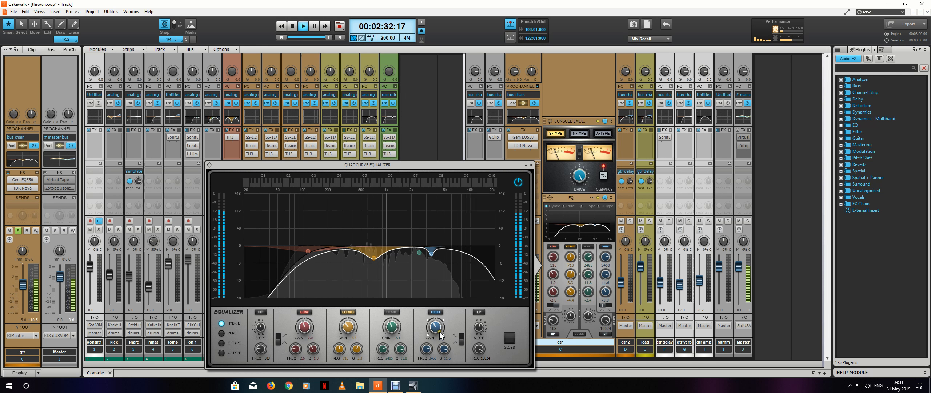
key(space)
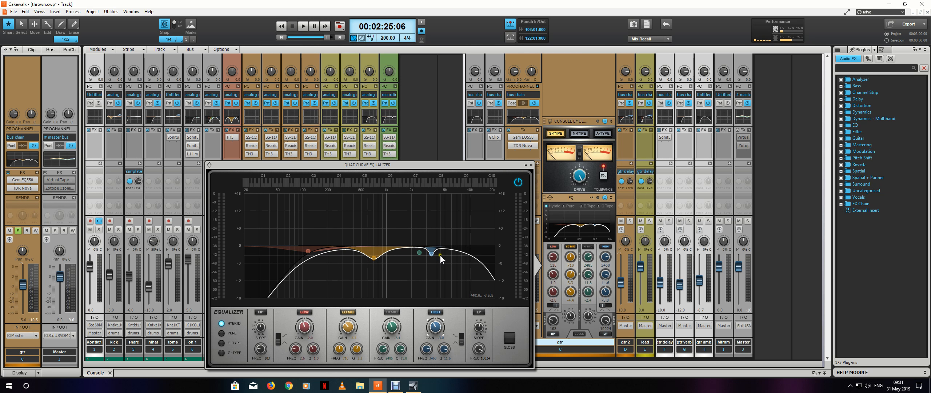
Enable the Hi-Mid band and boost it about 14 dB near 2.5 kHz during playback to expose the problem frequency.
drag(419, 252, 412, 246)
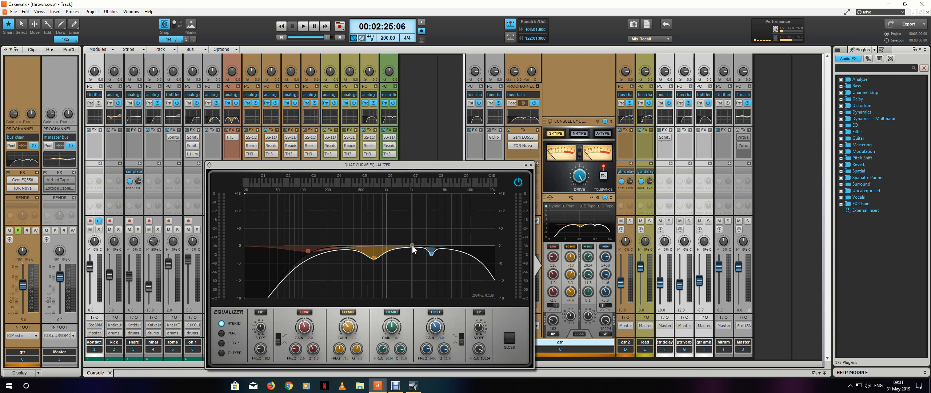
key(space)
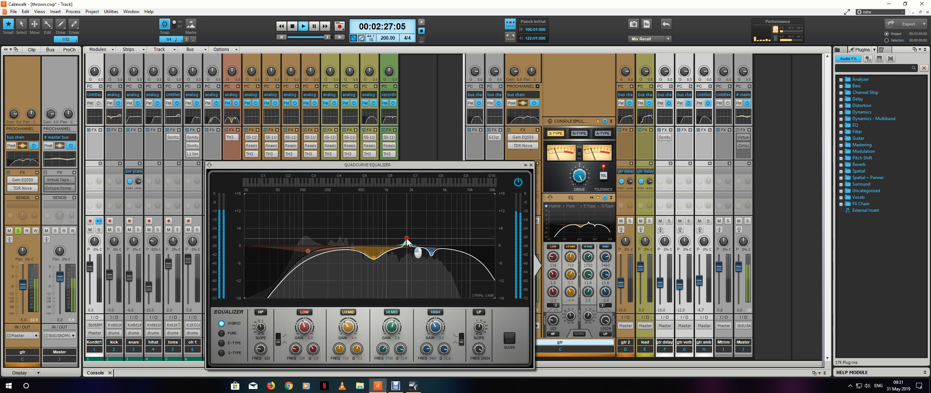
drag(413, 246, 420, 207)
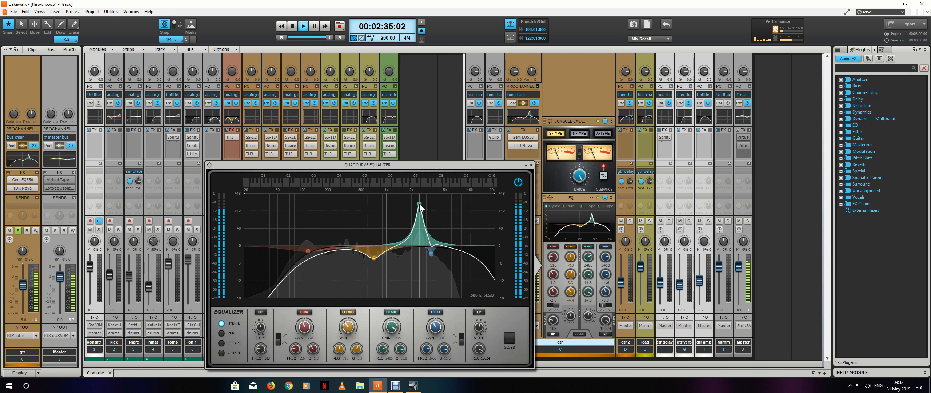
Switch the boosted Hi-Mid band off and on during playback to compare the guitars with and without the boost.
double_click(420, 206)
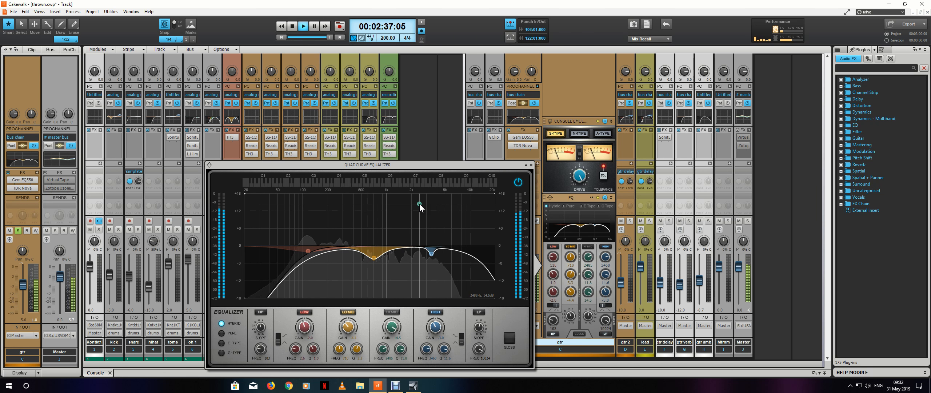
double_click(419, 204)
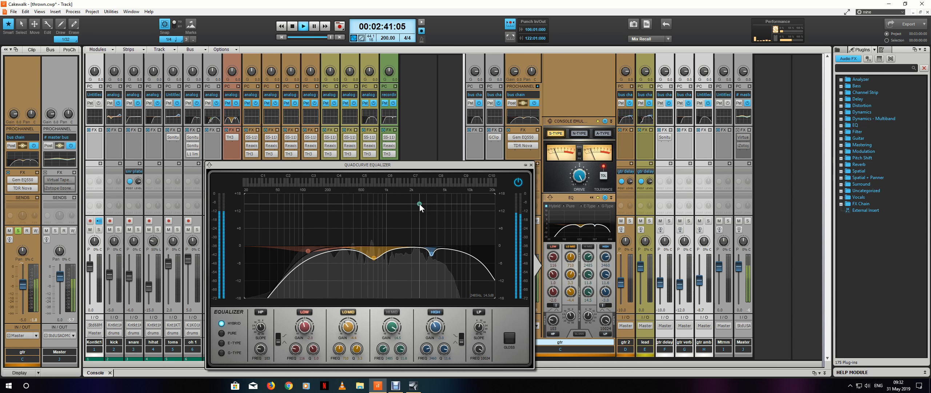
click(419, 203)
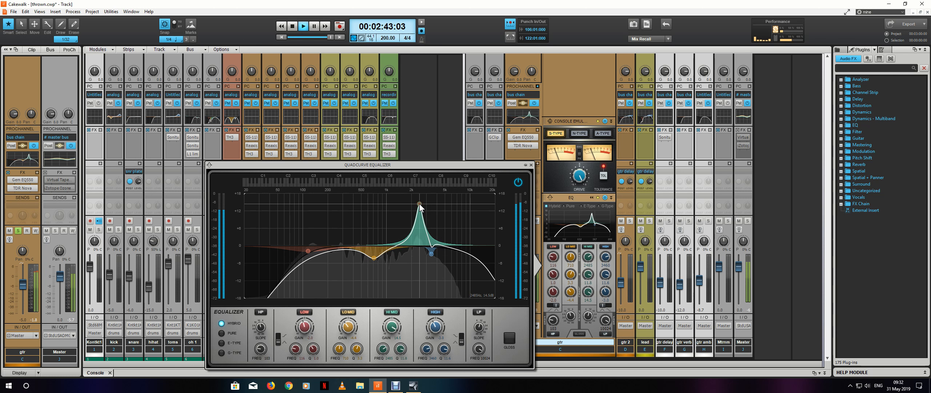
double_click(419, 203)
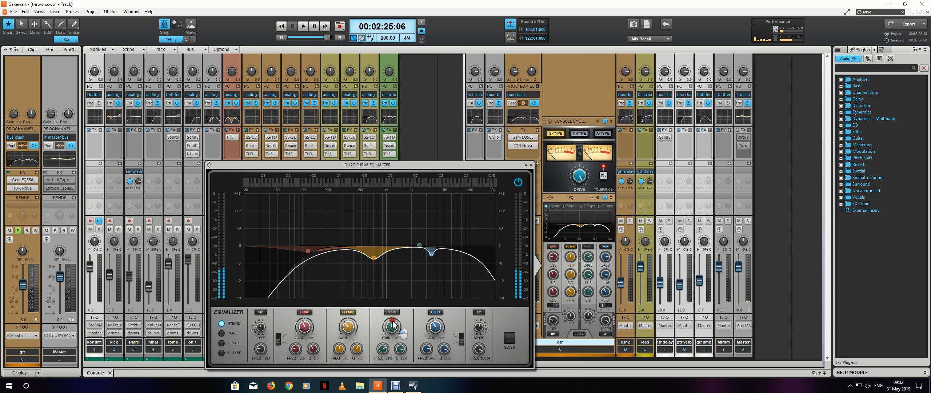
Enable the Hi-Mid band from 0 dB and lower its gain gradually during playback to a cut of about 3 dB.
drag(393, 324, 395, 327)
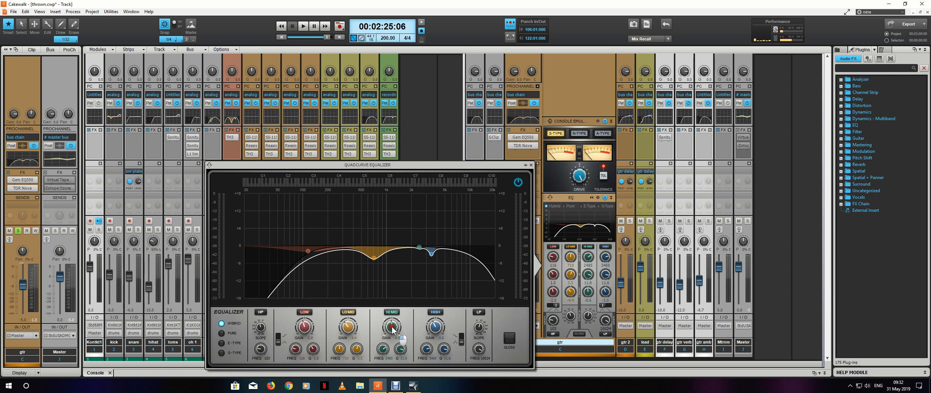
scroll(402, 337, up, 2)
key(space)
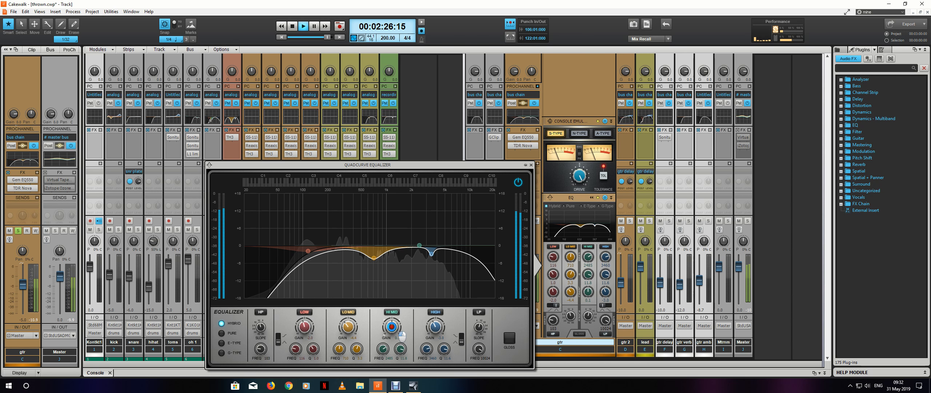
scroll(401, 337, down, 3)
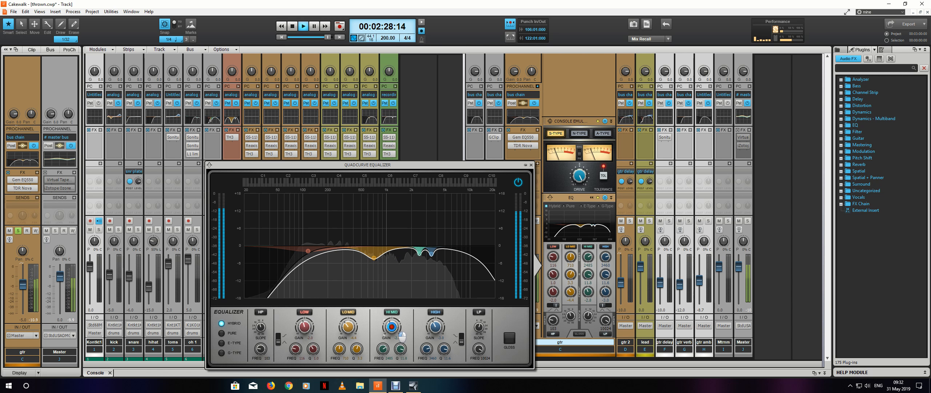
scroll(392, 327, down, 2)
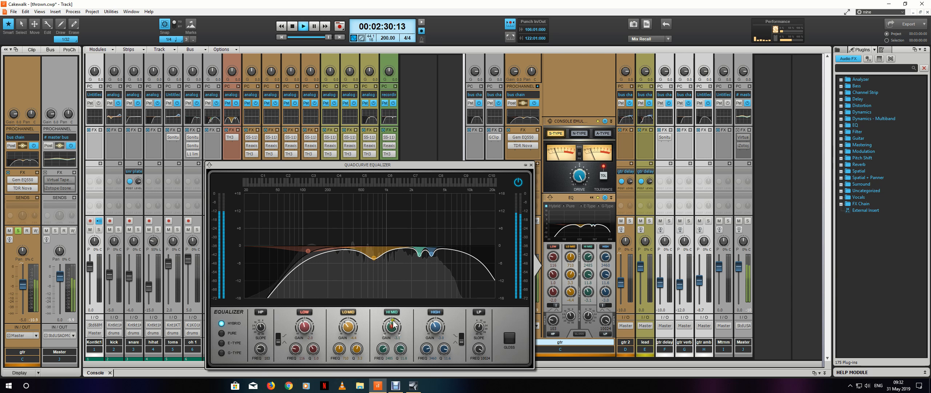
Toggle the Hi-Mid band repeatedly during playback to compare the guitars with and without its cut.
click(391, 312)
click(391, 312)
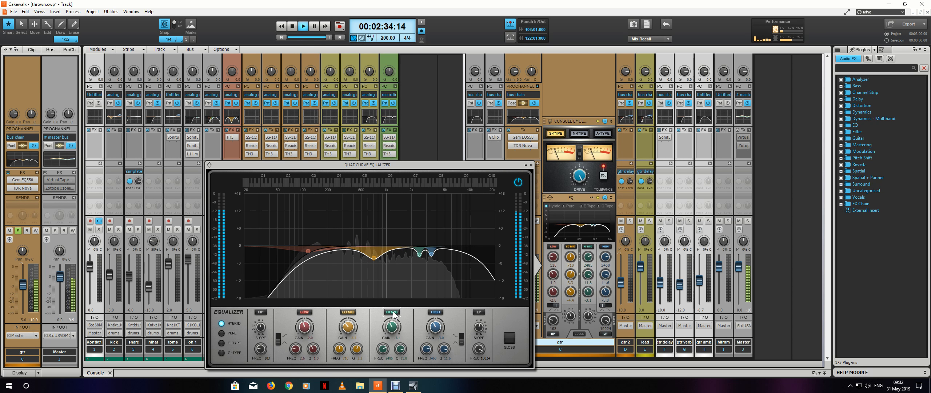
click(393, 313)
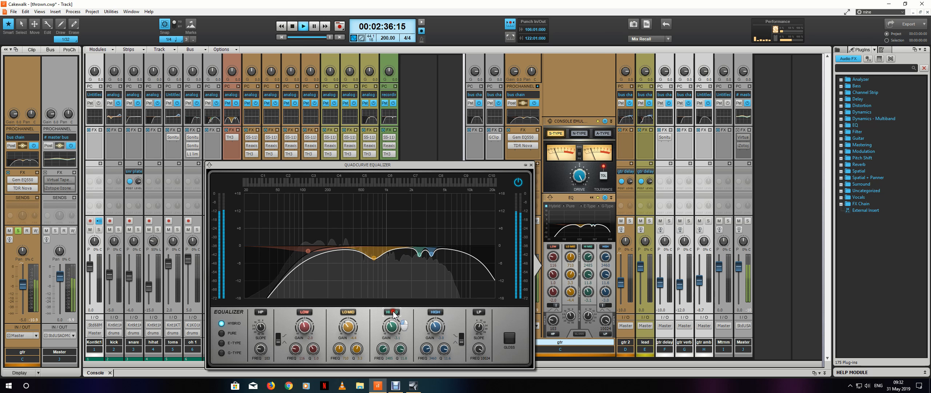
click(392, 312)
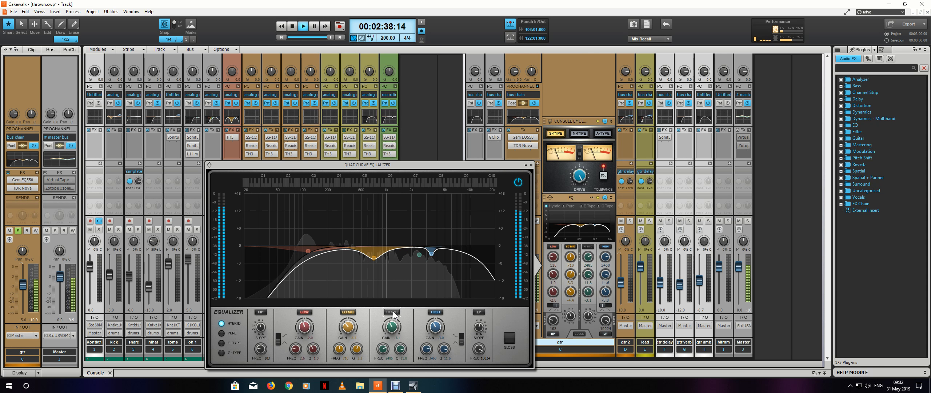
Deepen the High band's cut to about 4 dB and compare the Hi-Mid band bypassed and enabled before stopping playback.
scroll(439, 329, down, 4)
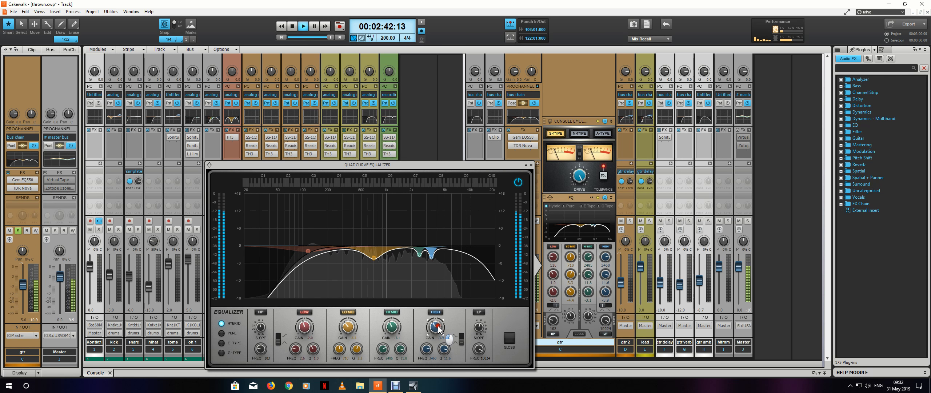
scroll(437, 328, down, 2)
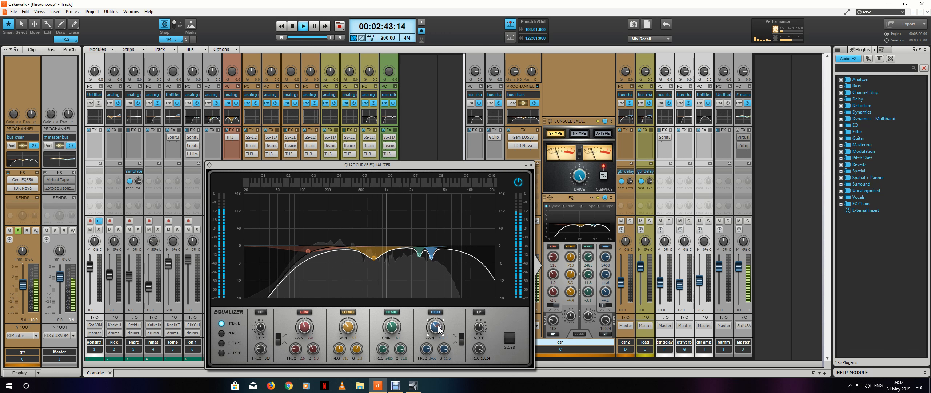
click(392, 312)
click(392, 312)
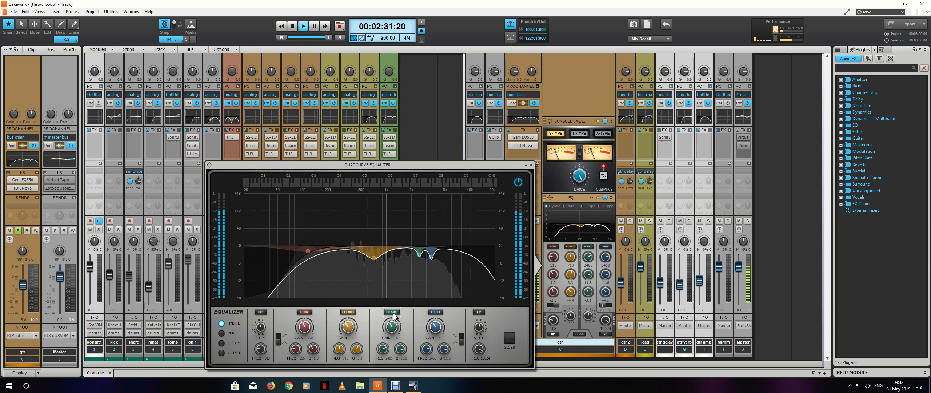
key(space)
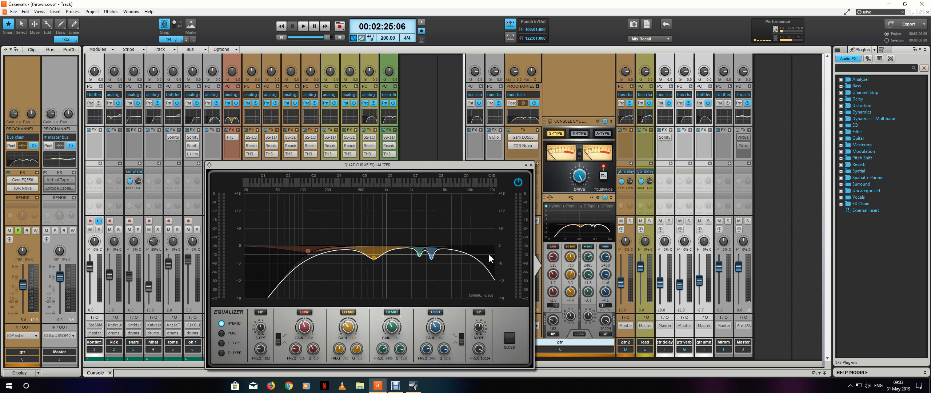
Close the enlarged EQ and bypass the Lo-Mid, Hi-Mid and High bands on the gtr bus for playback.
click(531, 165)
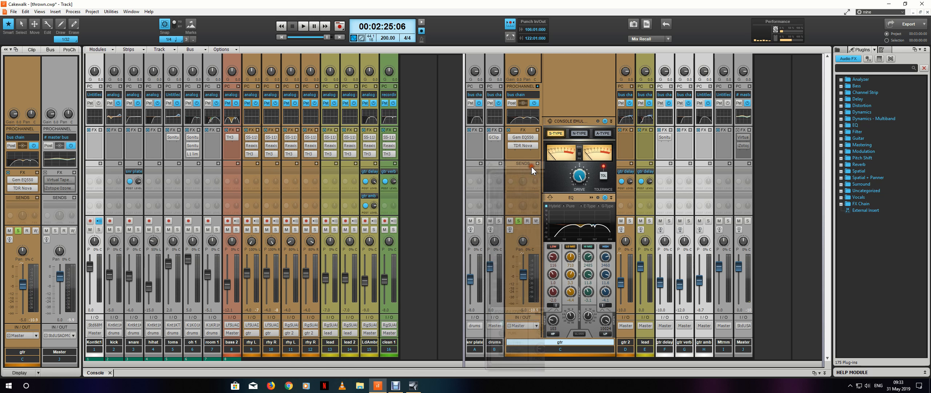
click(571, 246)
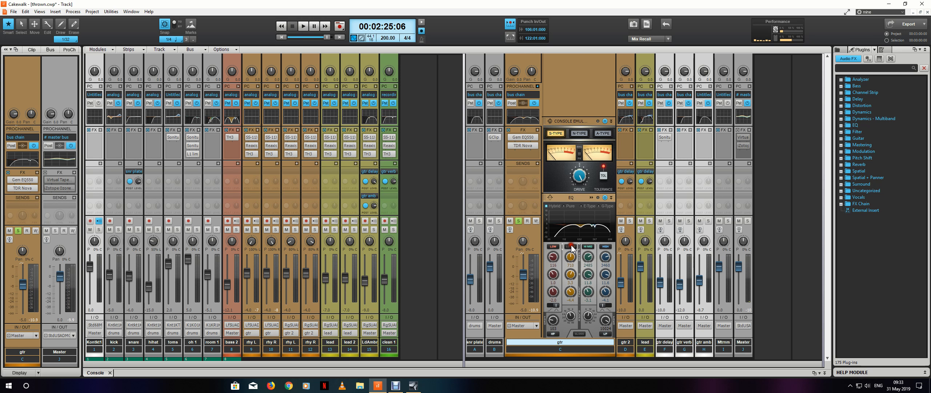
click(587, 246)
click(601, 246)
mouse_move(581, 230)
key(space)
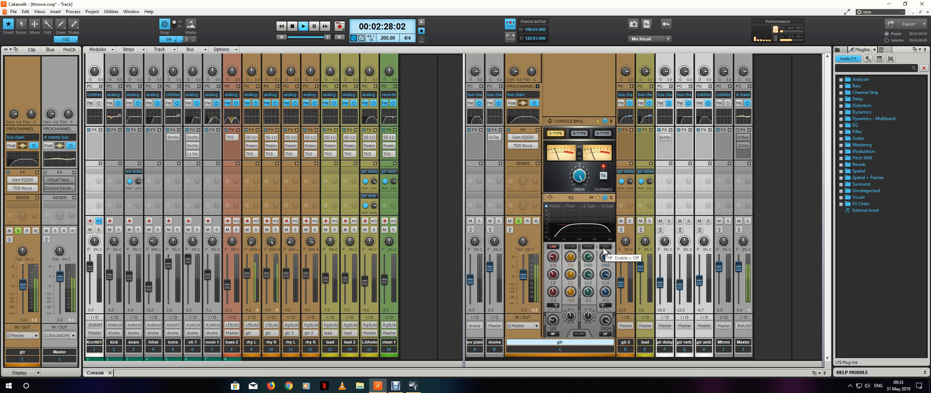
Compare the guitars with the Lo-Mid, Hi-Mid and High cuts together enabled and bypassed, ending with all three enabled and playback stopped.
click(604, 246)
click(588, 247)
click(569, 247)
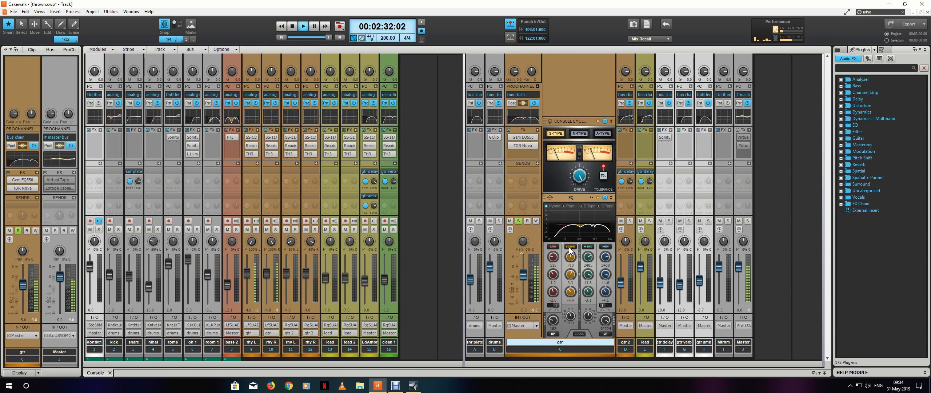
mouse_move(573, 256)
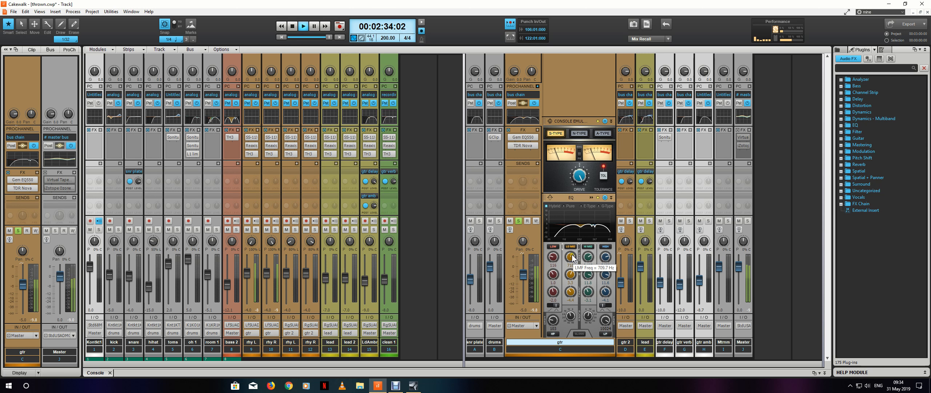
click(571, 246)
click(588, 246)
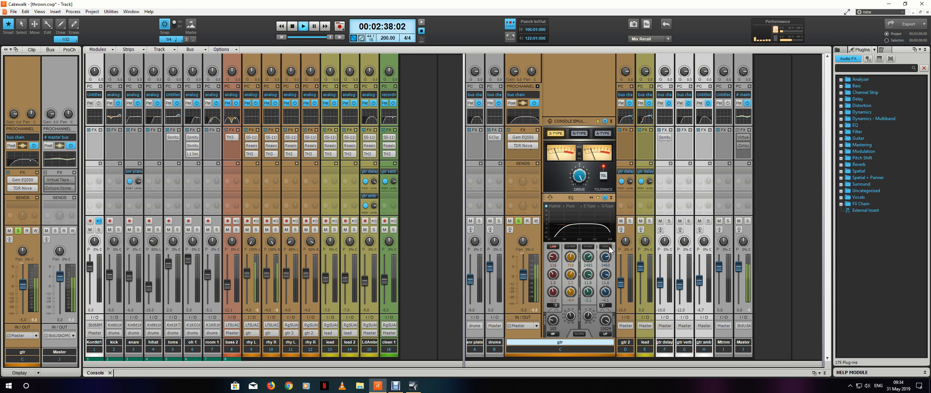
click(607, 247)
click(605, 247)
click(588, 246)
click(571, 246)
key(space)
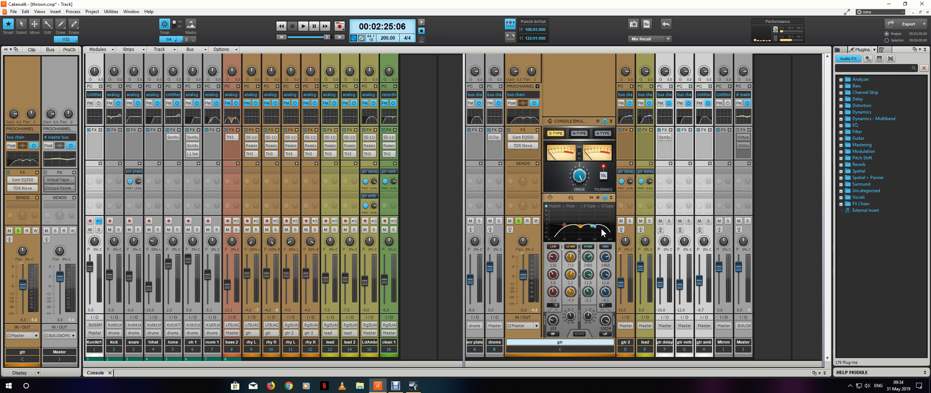
Turn off solo on the gtr bus, review its EQ curve in the enlarged view, and close it.
click(519, 221)
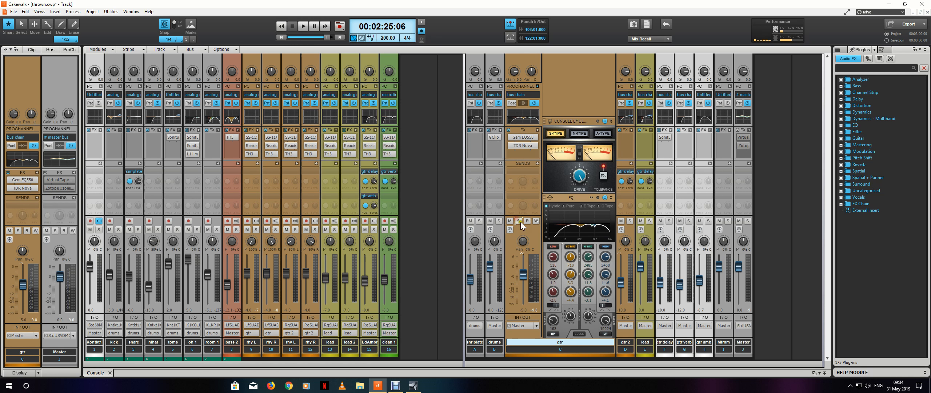
click(591, 197)
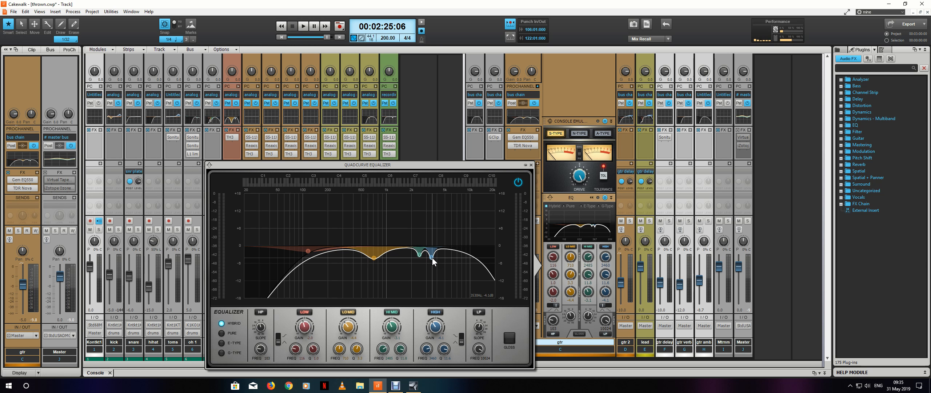
click(558, 181)
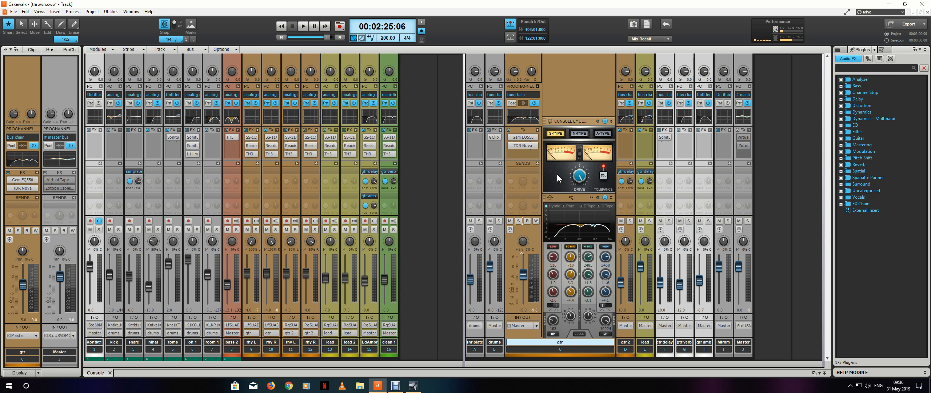
click(448, 184)
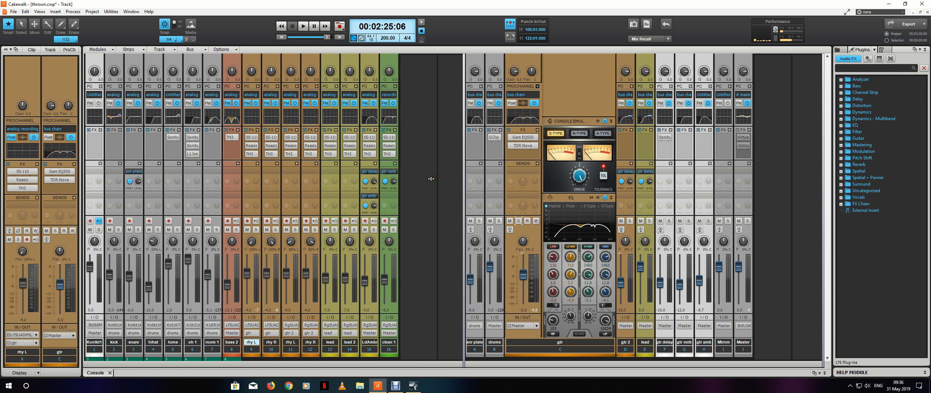